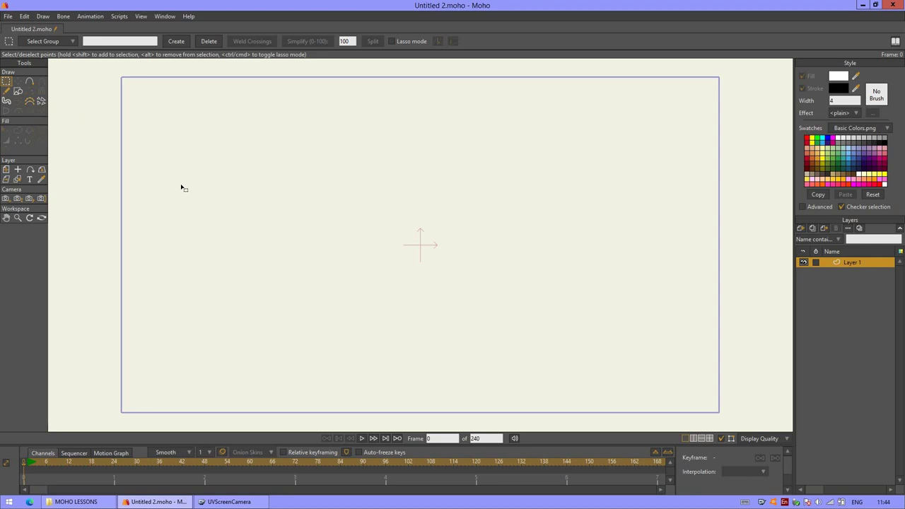
# - Review the Freehand tool's line width, taper, smoothing and point reduction options, and undo the stray point
pyautogui.click(6, 103)
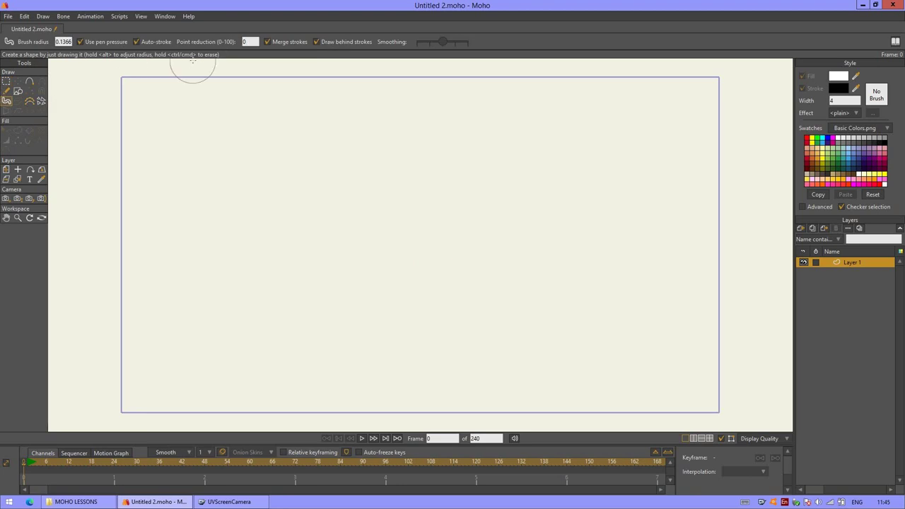
pyautogui.click(6, 92)
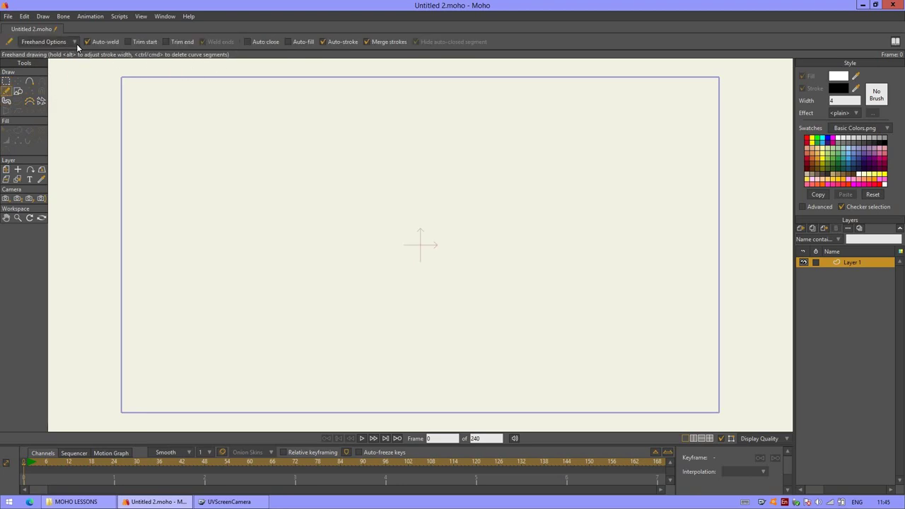
pyautogui.click(77, 42)
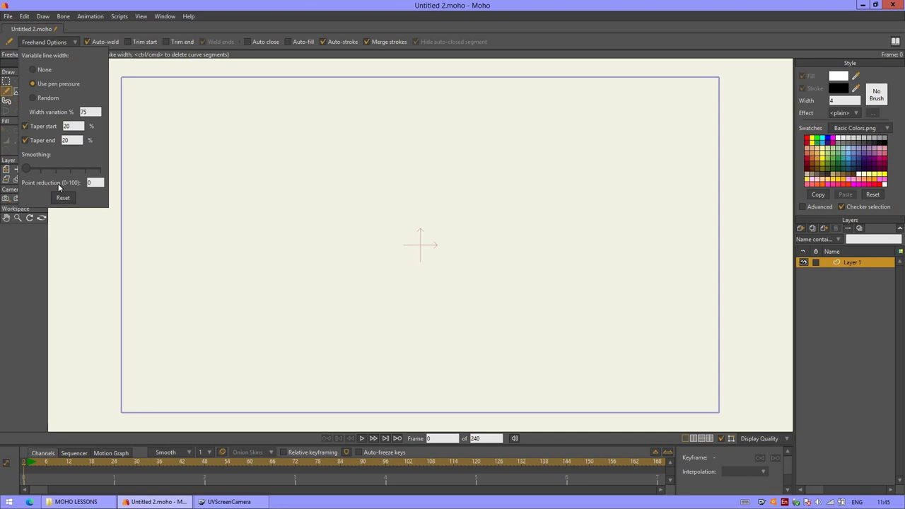
pyautogui.click(93, 240)
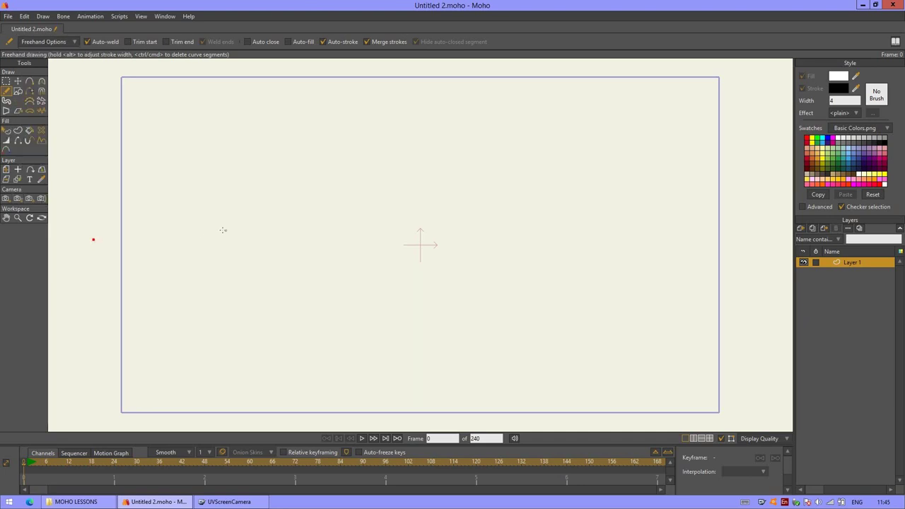
pyautogui.hotkey('ctrl', 'z')
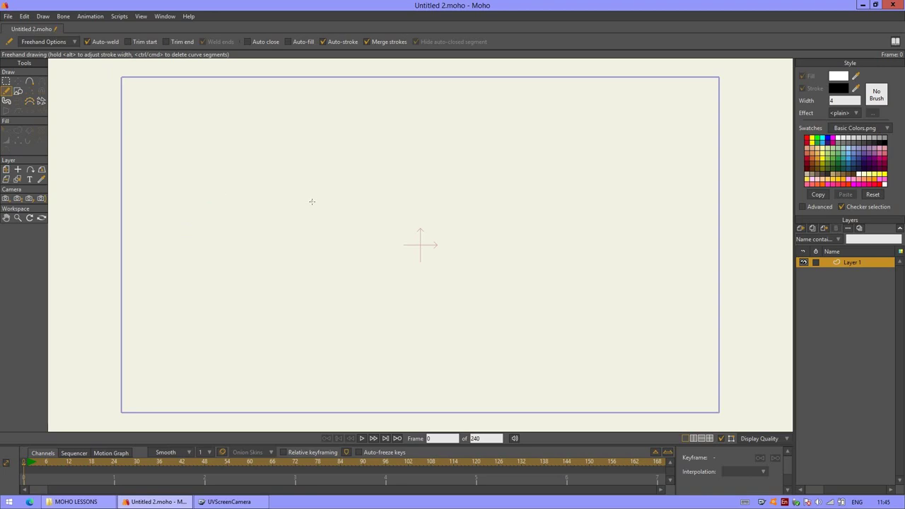
pyautogui.click(30, 103)
pyautogui.moveTo(431, 204)
pyautogui.mouseDown()
pyautogui.moveTo(404, 189)
pyautogui.moveTo(296, 238)
pyautogui.moveTo(309, 311)
pyautogui.moveTo(455, 307)
pyautogui.moveTo(500, 242)
pyautogui.moveTo(458, 183)
pyautogui.moveTo(413, 191)
pyautogui.mouseUp()
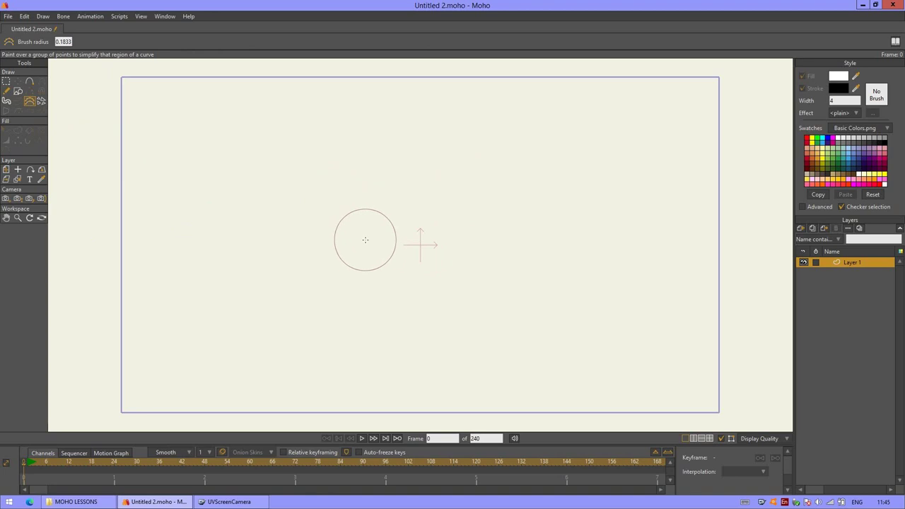
# - Draw a freehand cartoon character near the canvas centre with a tall head, wide lower outline, two oval eyes, a nose and a mouth line
pyautogui.click(7, 90)
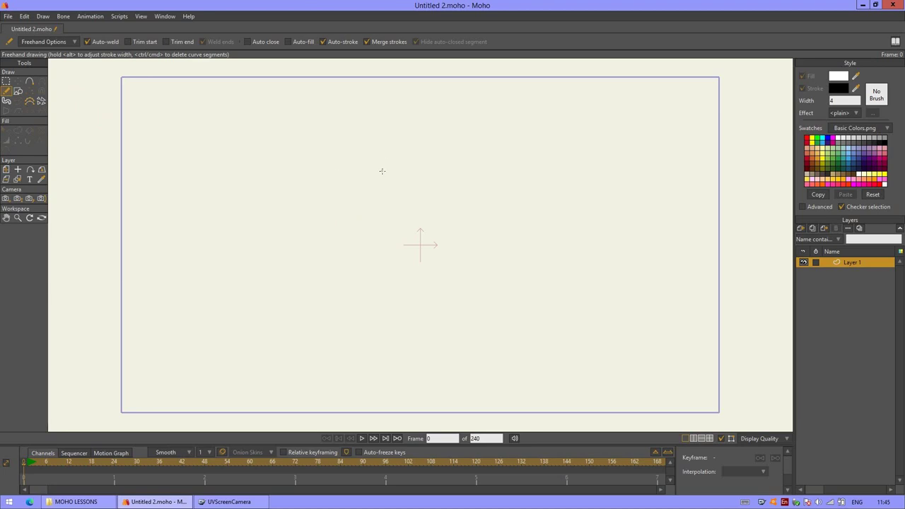
pyautogui.moveTo(384, 163)
pyautogui.mouseDown()
pyautogui.moveTo(354, 198)
pyautogui.moveTo(355, 252)
pyautogui.moveTo(328, 273)
pyautogui.moveTo(341, 302)
pyautogui.moveTo(384, 305)
pyautogui.moveTo(395, 319)
pyautogui.moveTo(449, 279)
pyautogui.moveTo(439, 262)
pyautogui.moveTo(404, 246)
pyautogui.moveTo(406, 191)
pyautogui.moveTo(383, 162)
pyautogui.mouseUp()
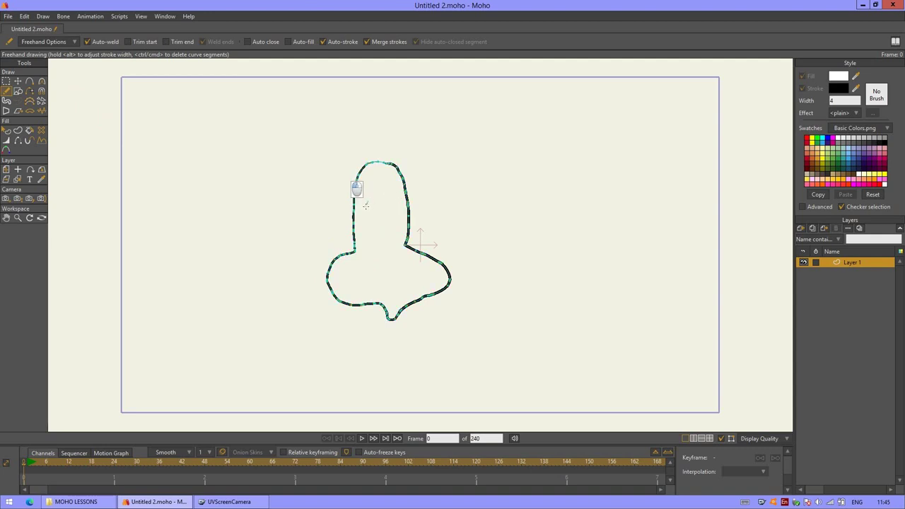
pyautogui.moveTo(372, 204)
pyautogui.mouseDown()
pyautogui.moveTo(362, 225)
pyautogui.moveTo(373, 206)
pyautogui.moveTo(385, 221)
pyautogui.moveTo(398, 209)
pyautogui.moveTo(386, 198)
pyautogui.mouseUp()
pyautogui.moveTo(363, 273); pyautogui.dragTo(414, 284)
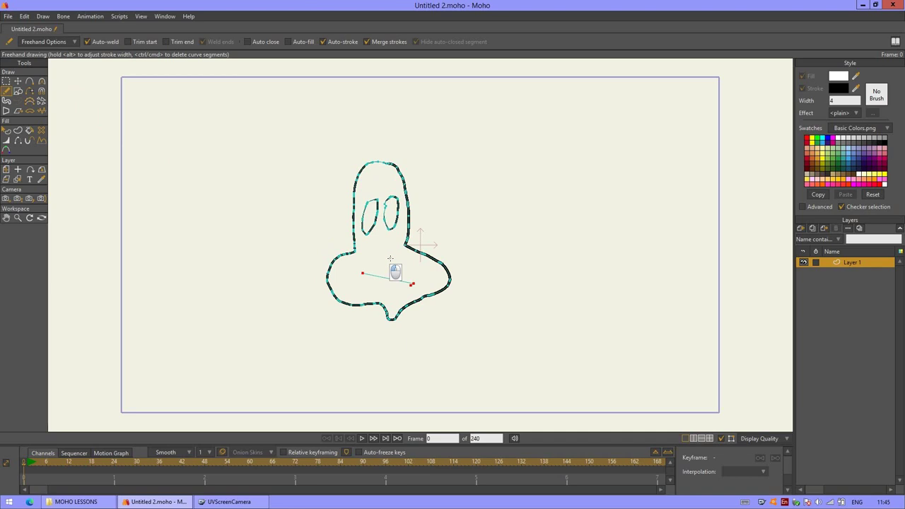
pyautogui.moveTo(369, 252)
pyautogui.mouseDown()
pyautogui.moveTo(397, 260)
pyautogui.moveTo(370, 253)
pyautogui.mouseUp()
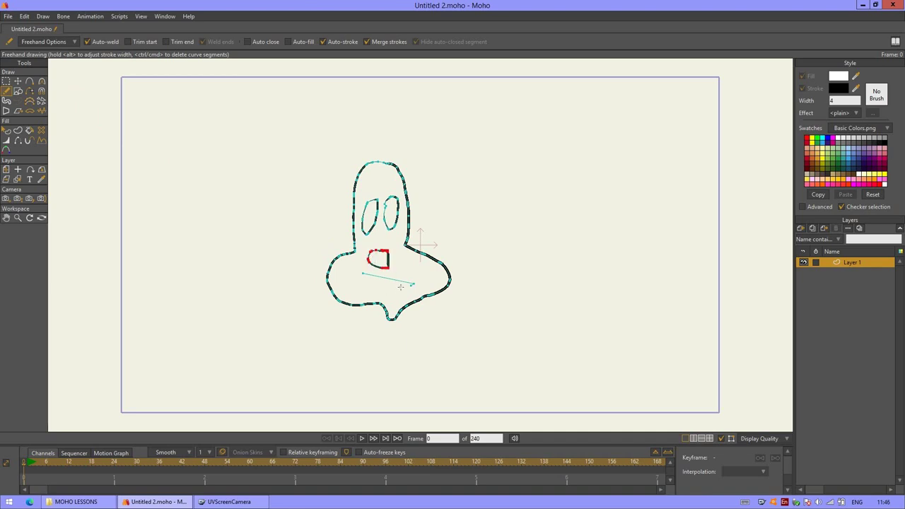
# - Nudge the whole character's points slightly downward with the Magnet tool
pyautogui.click(18, 81)
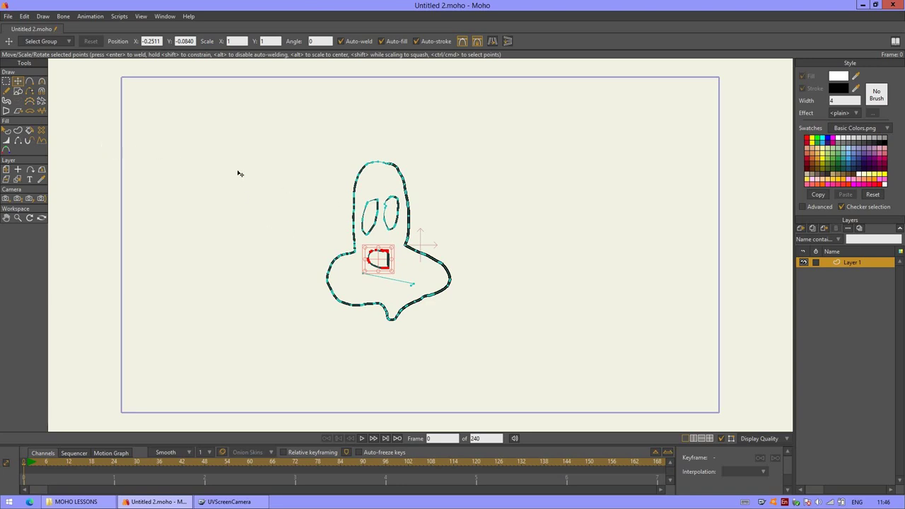
pyautogui.click(42, 93)
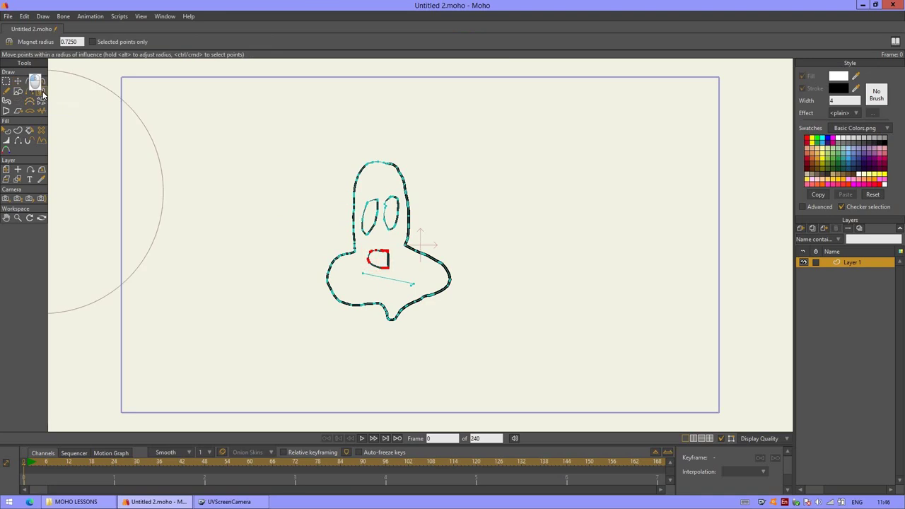
pyautogui.moveTo(391, 243); pyautogui.dragTo(375, 252)
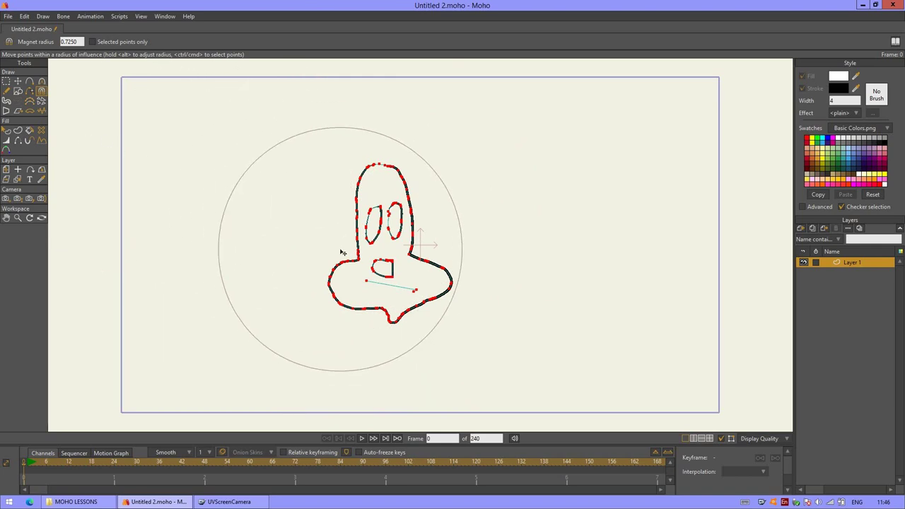
# - Enlarge the curve-simplifying brush to a radius of 0.5050 and paint over the whole character to reduce its points
pyautogui.click(30, 102)
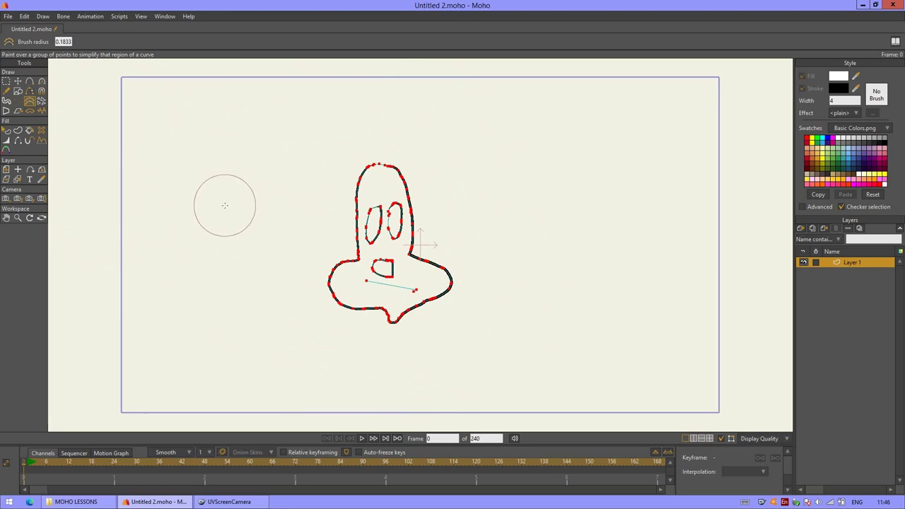
pyautogui.moveTo(220, 212)
pyautogui.mouseDown()
pyautogui.moveTo(242, 194)
pyautogui.moveTo(271, 193)
pyautogui.moveTo(357, 158)
pyautogui.mouseUp()
pyautogui.moveTo(226, 203); pyautogui.dragTo(240, 200)
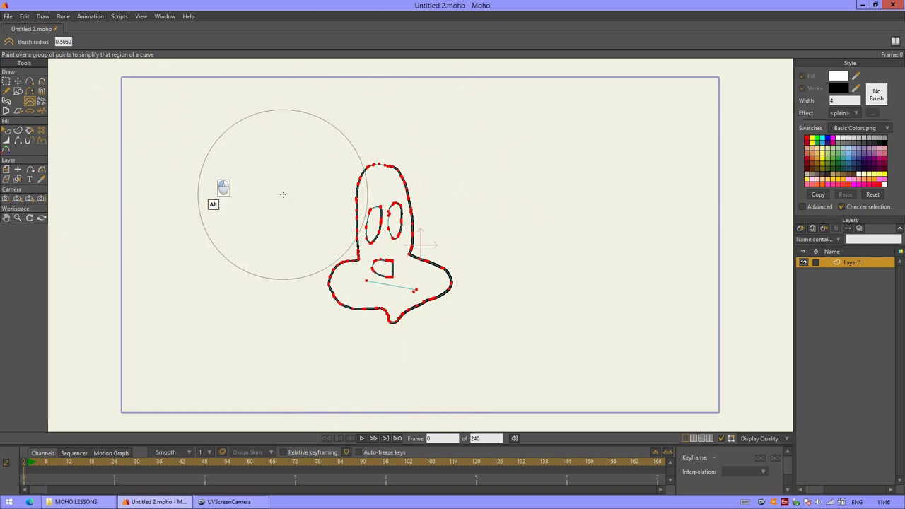
pyautogui.moveTo(310, 169)
pyautogui.mouseDown()
pyautogui.moveTo(434, 314)
pyautogui.moveTo(499, 367)
pyautogui.moveTo(516, 368)
pyautogui.mouseUp()
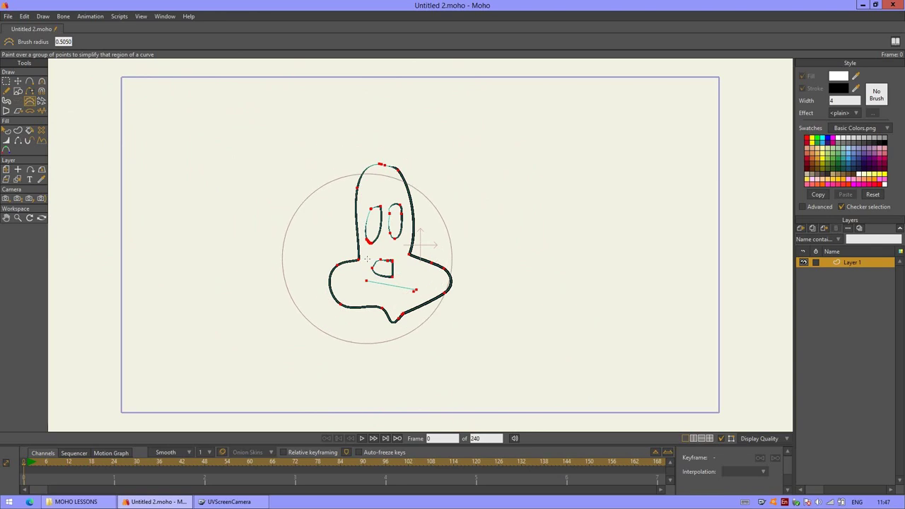
# - Add one point on each side of the head outline at about eye level
pyautogui.click(30, 83)
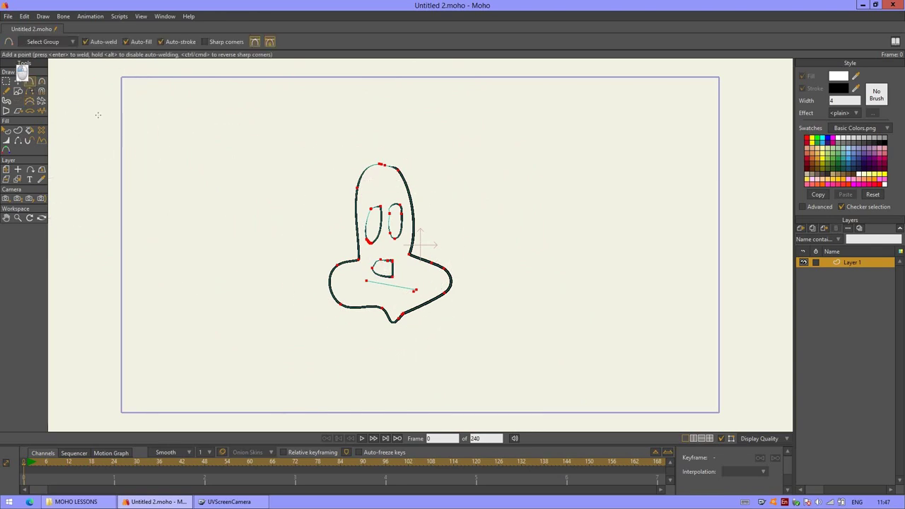
pyautogui.click(355, 213)
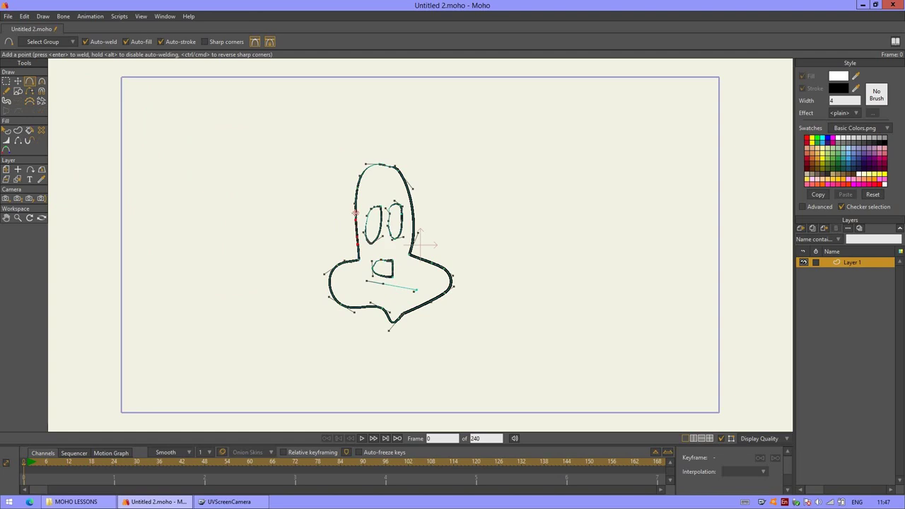
pyautogui.click(411, 204)
pyautogui.click(19, 82)
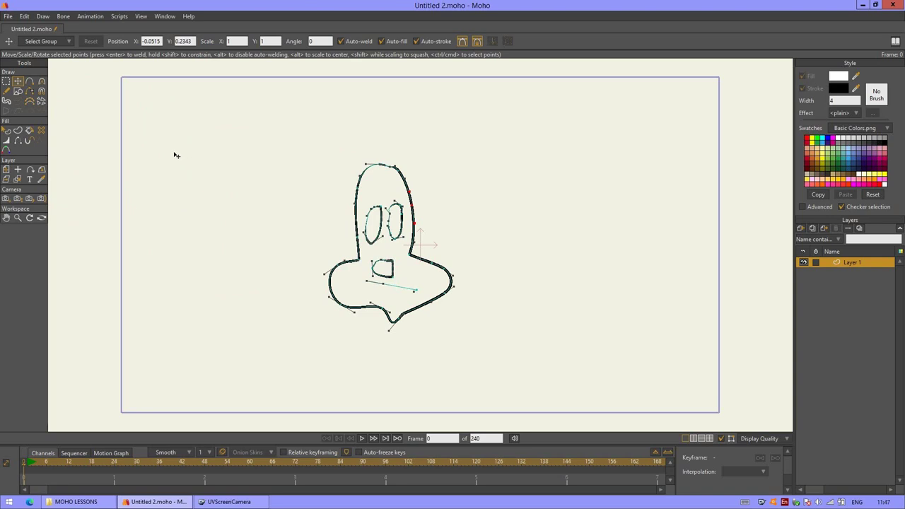
# - Reduce the curve-simplifying brush's radius to 0.3233
pyautogui.click(30, 101)
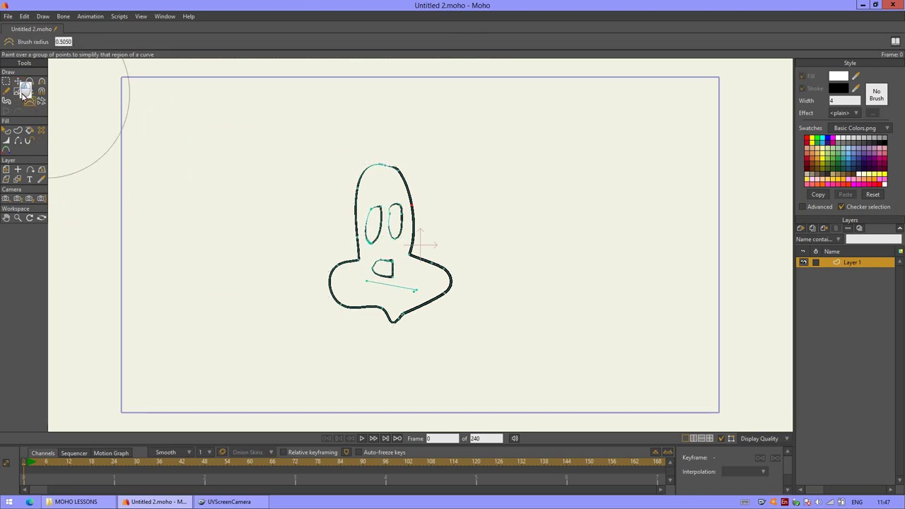
pyautogui.rightClick(9, 46)
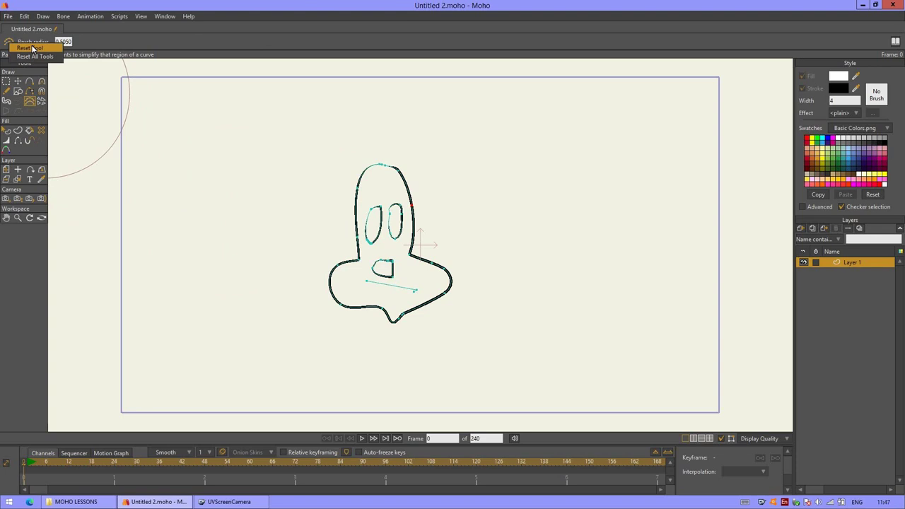
pyautogui.click(93, 46)
pyautogui.write('505')
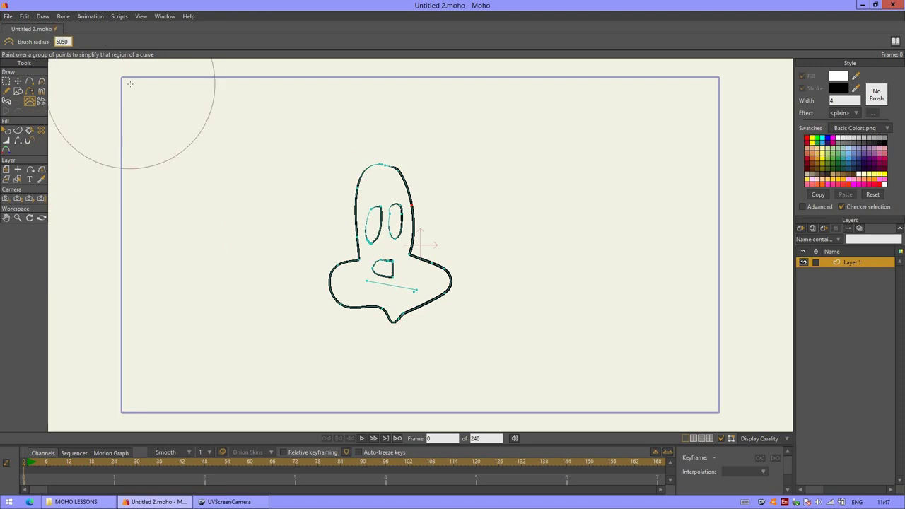
pyautogui.click(65, 41)
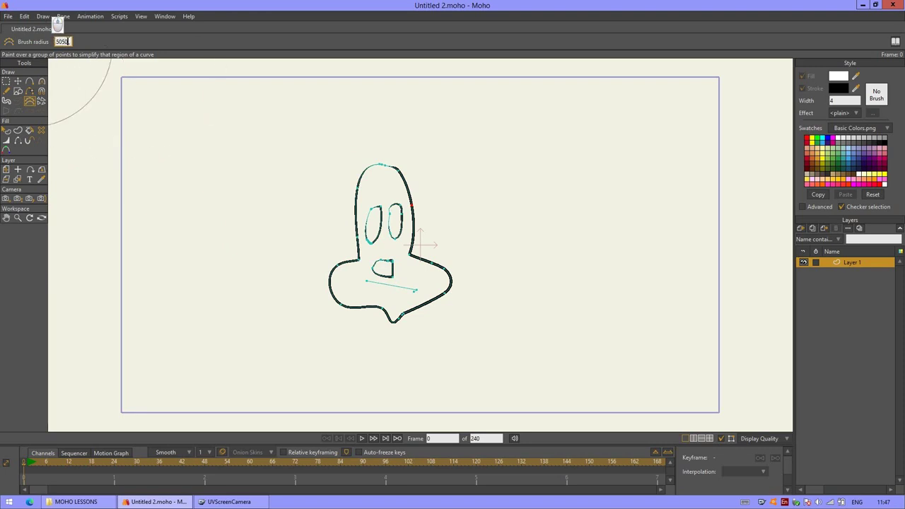
pyautogui.click(58, 41)
pyautogui.write('5')
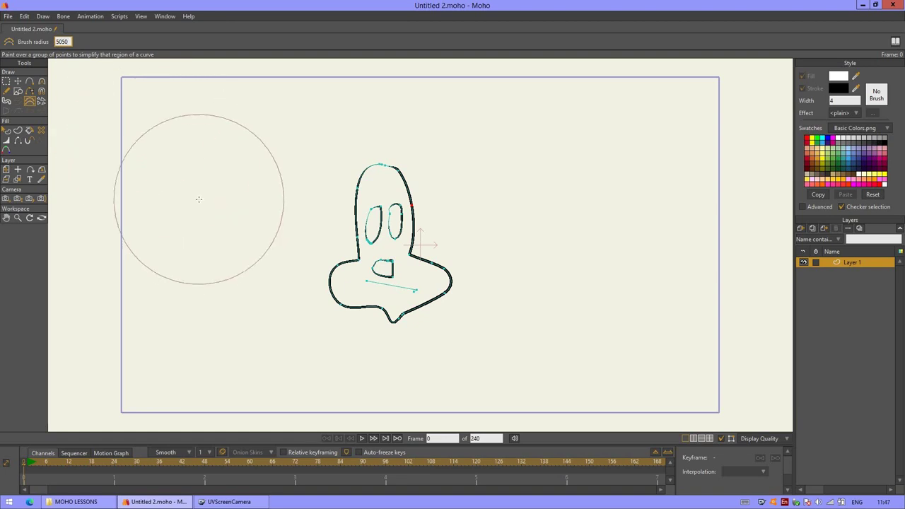
pyautogui.moveTo(216, 205)
pyautogui.mouseDown()
pyautogui.moveTo(135, 218)
pyautogui.moveTo(220, 218)
pyautogui.moveTo(158, 227)
pyautogui.moveTo(244, 221)
pyautogui.moveTo(170, 224)
pyautogui.mouseUp()
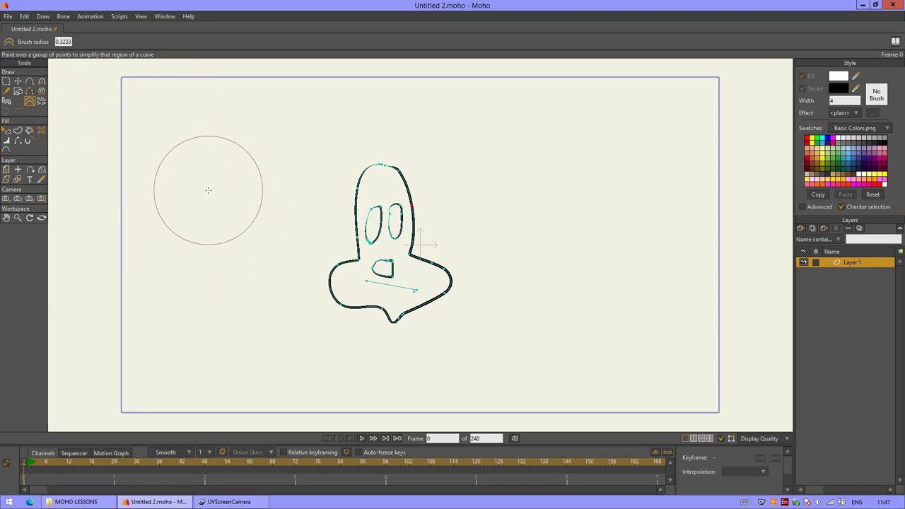
pyautogui.click(232, 502)
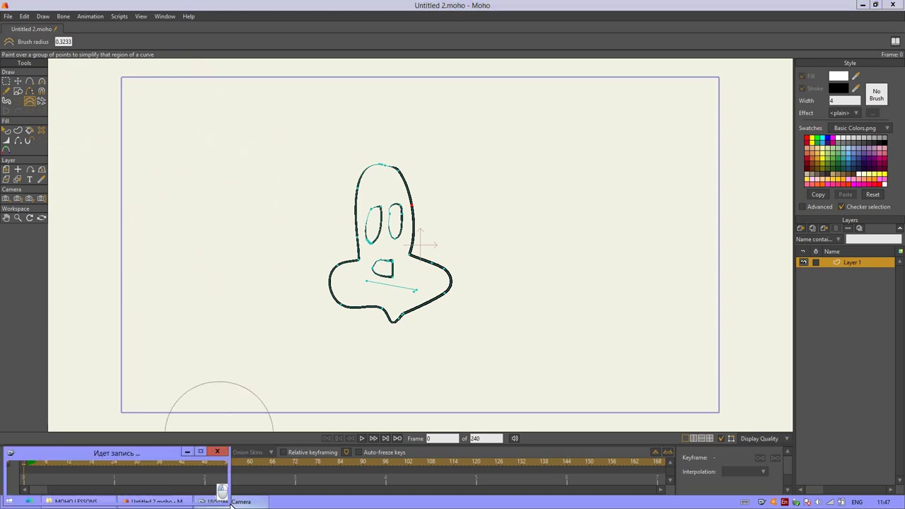